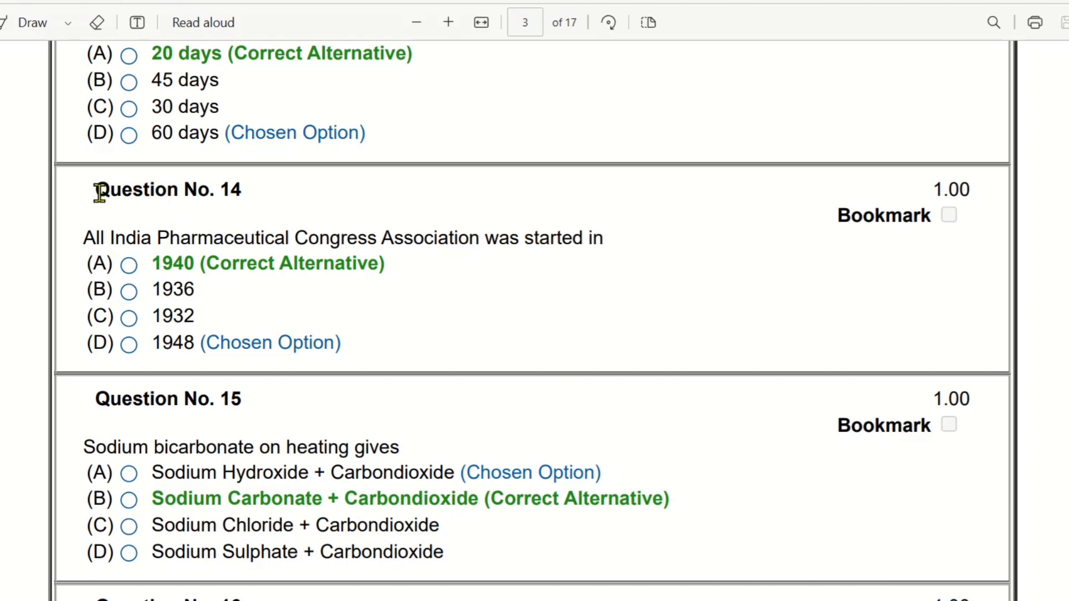
Step: Highlight the Question No. 14 heading and its question sentence in the answer-key PDF
mouse_move(96, 189)
left_mouse_down()
mouse_move(242, 169)
mouse_move(249, 186)
left_mouse_up()
left_click(248, 185)
left_click(91, 237)
left_click_drag(91, 238, 630, 238)
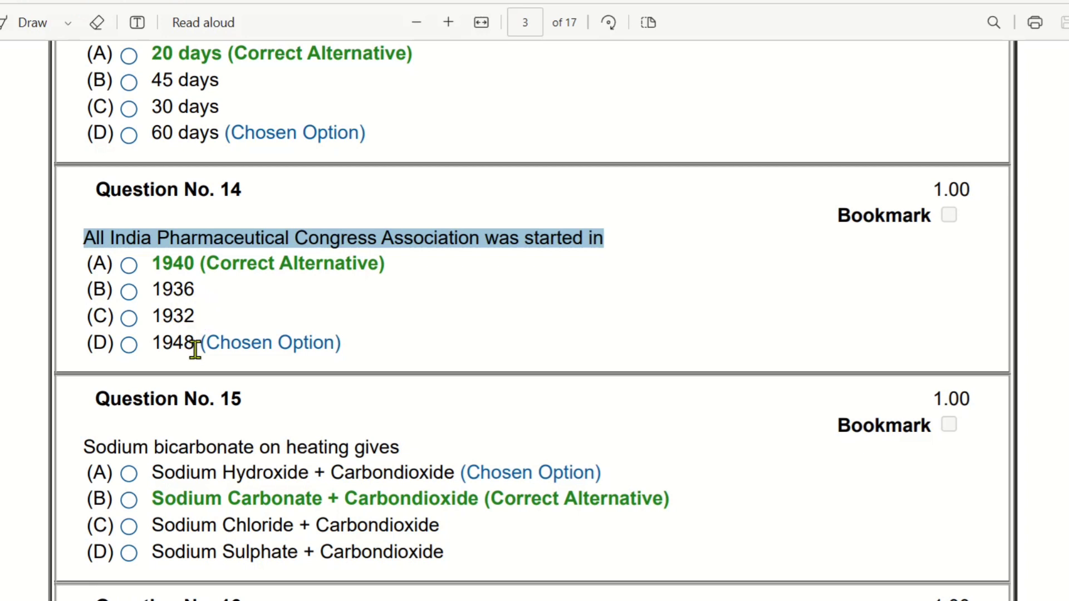
Step: Highlight Question 14's correct answer 1940 and the chosen answer 1948
left_click_drag(151, 264, 173, 261)
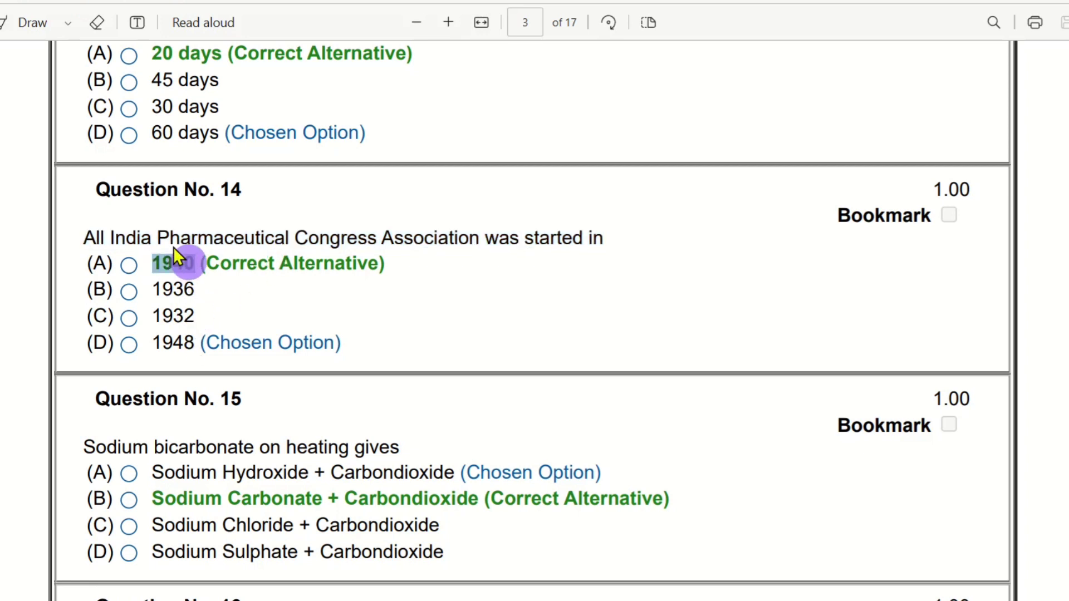
left_click(234, 327)
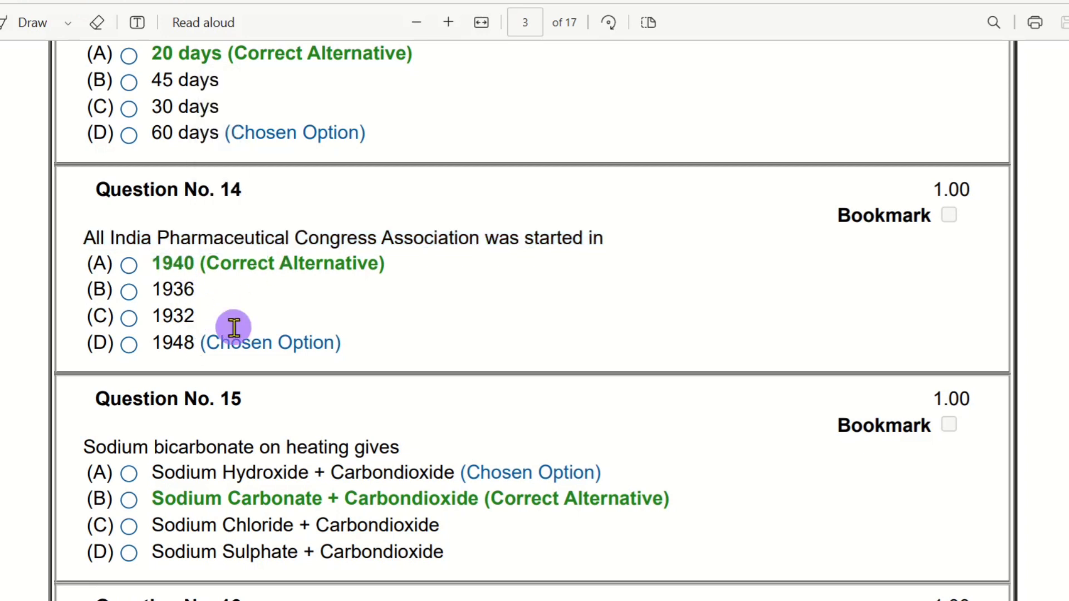
double_click(160, 343)
left_click(270, 341)
Step: Switch to the Google results and highlight the snippet dating the congress to December 1948
key("alt+Tab")
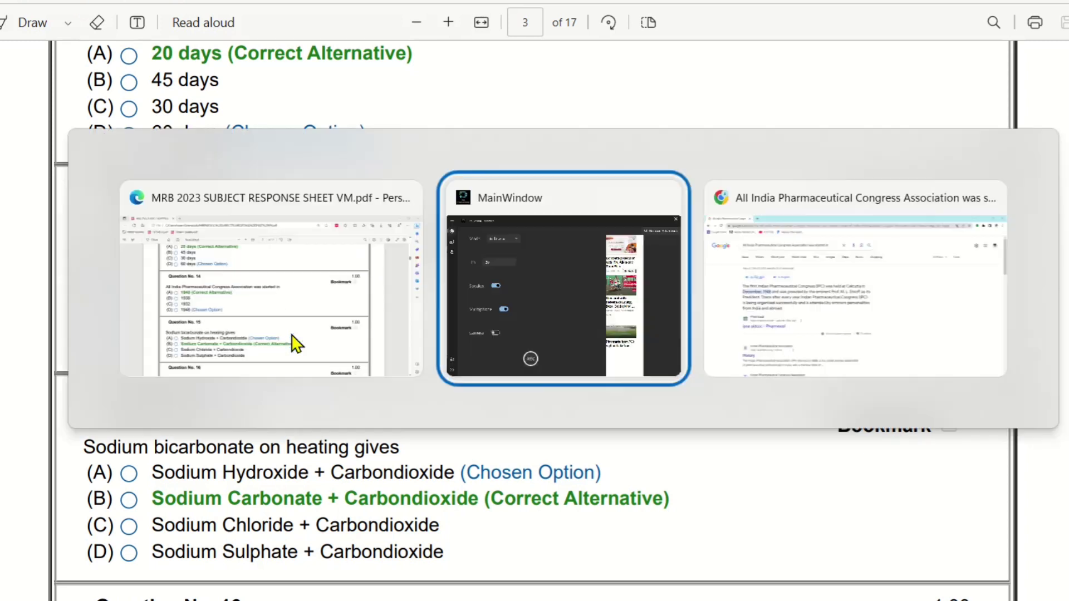
key("Tab")
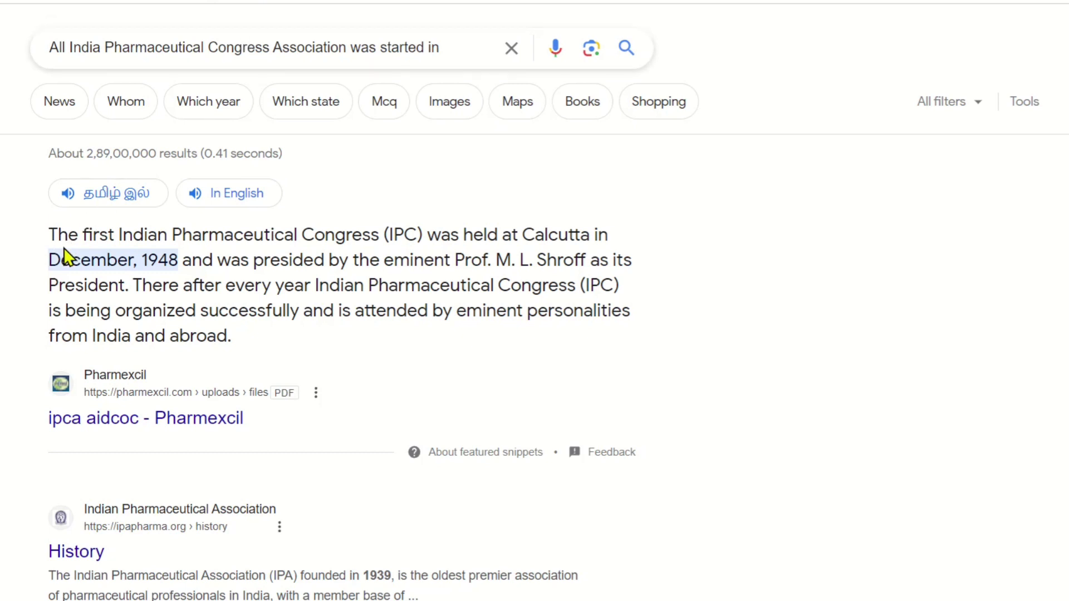
mouse_move(58, 237)
left_mouse_down()
mouse_move(112, 240)
mouse_move(54, 249)
mouse_move(190, 259)
left_mouse_up()
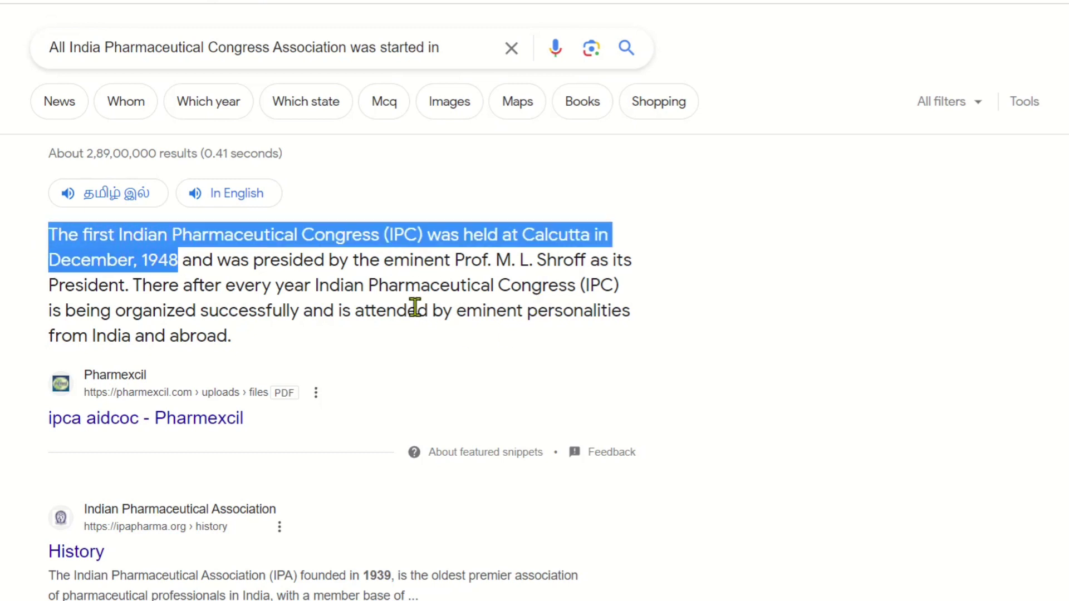
key("alt+Tab")
key("alt+Tab")
left_click(255, 295)
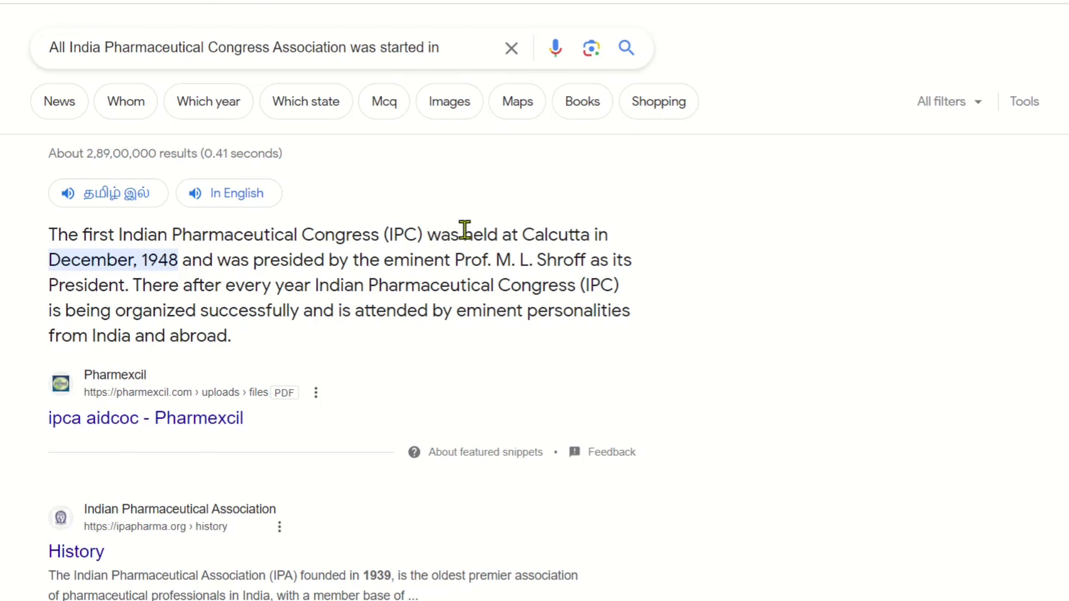
Step: Highlight 'held at' in the snippet, then 'started in' in the PDF's Question 14
left_click_drag(464, 231, 526, 232)
left_click(520, 233)
key("ctrl+Tab")
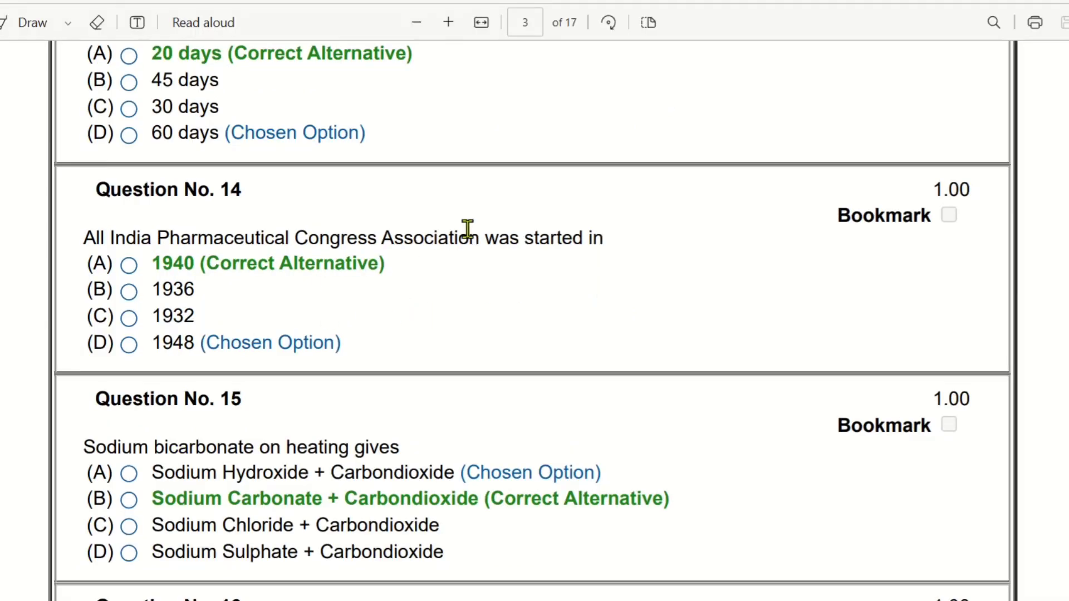
left_click_drag(525, 237, 626, 241)
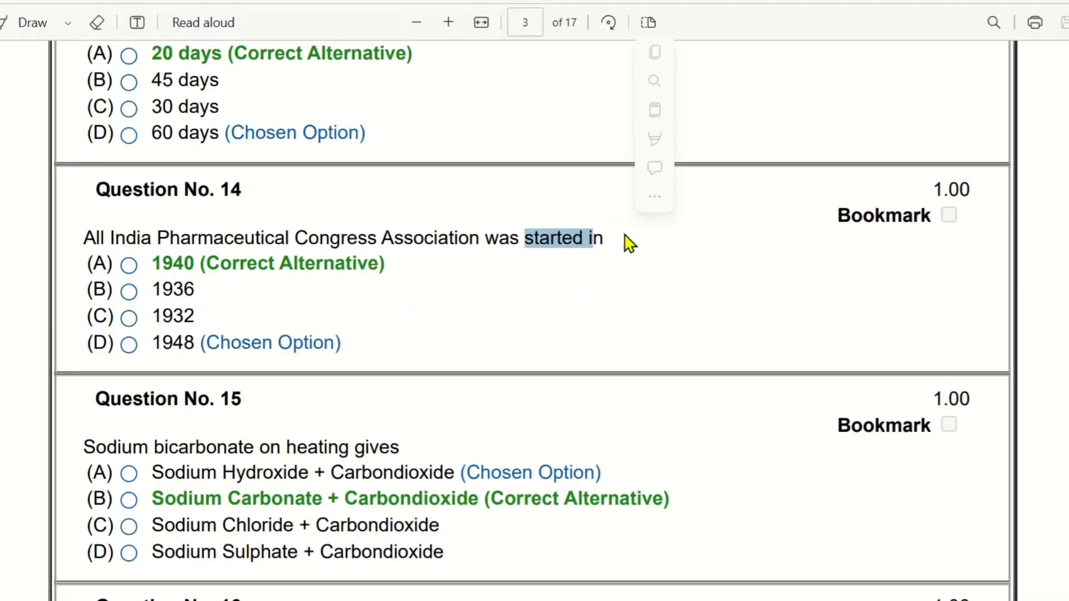
left_click(531, 279)
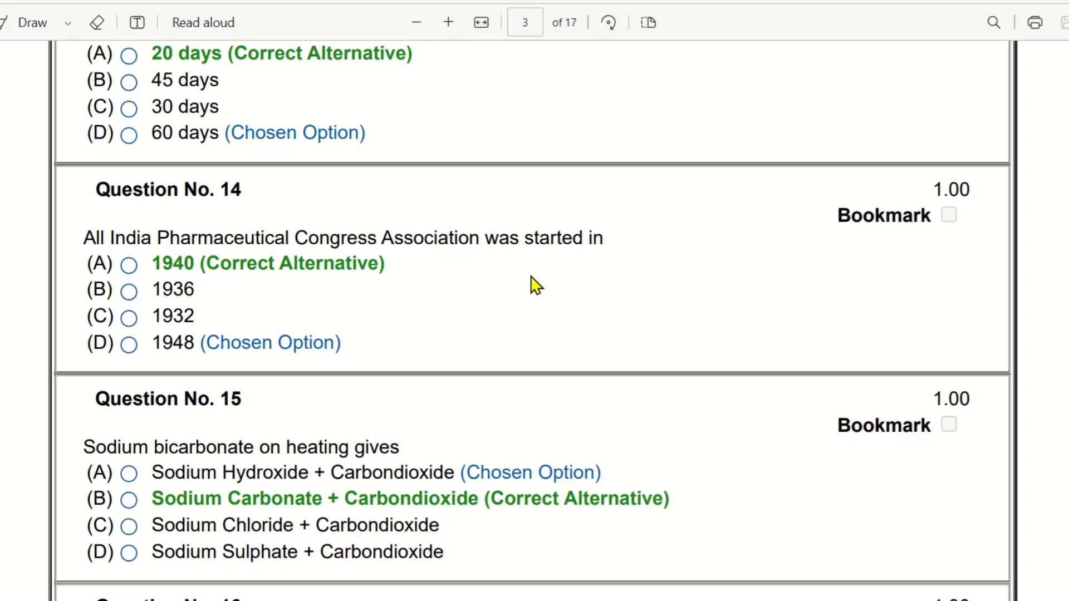
Step: On the Google results, highlight the sentence saying the IPA was founded in 1939
key("ctrl+Tab")
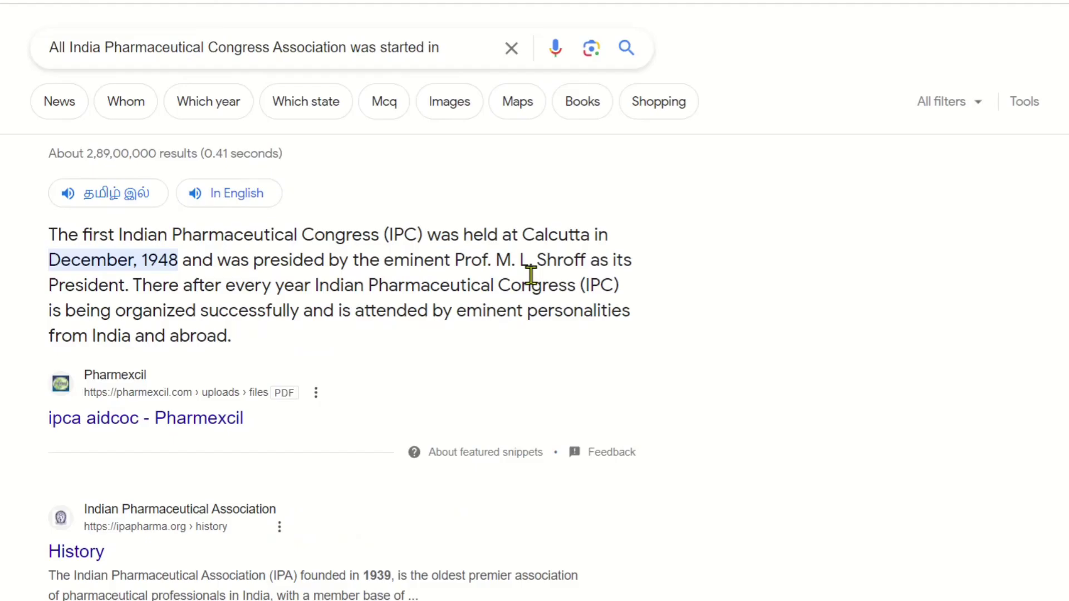
scroll(409, 323, "down", 2)
scroll(416, 324, "down", 1)
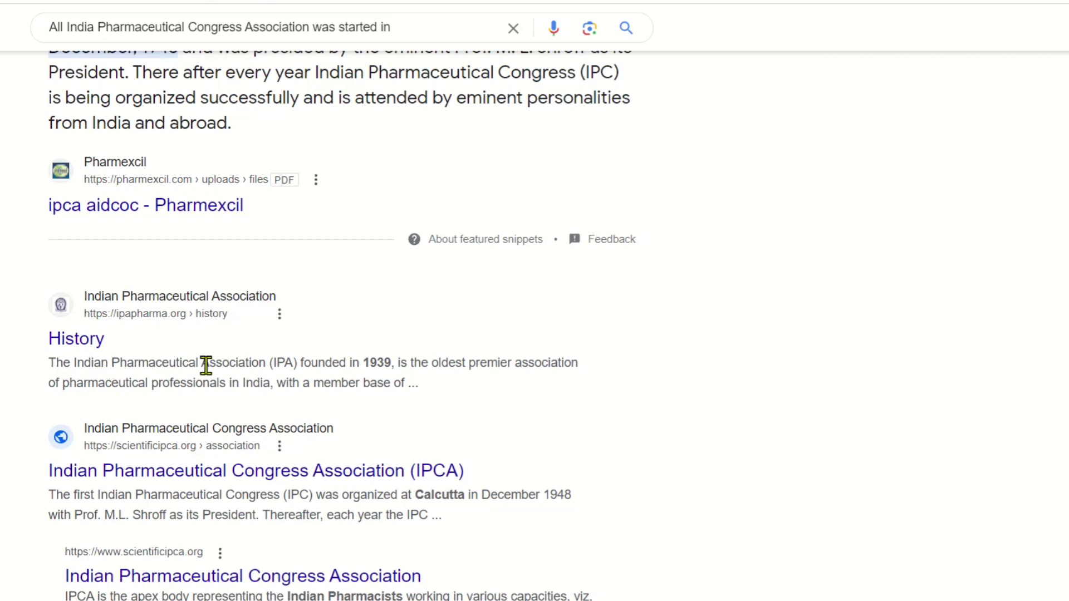
left_click_drag(201, 365, 393, 359)
left_click(394, 360)
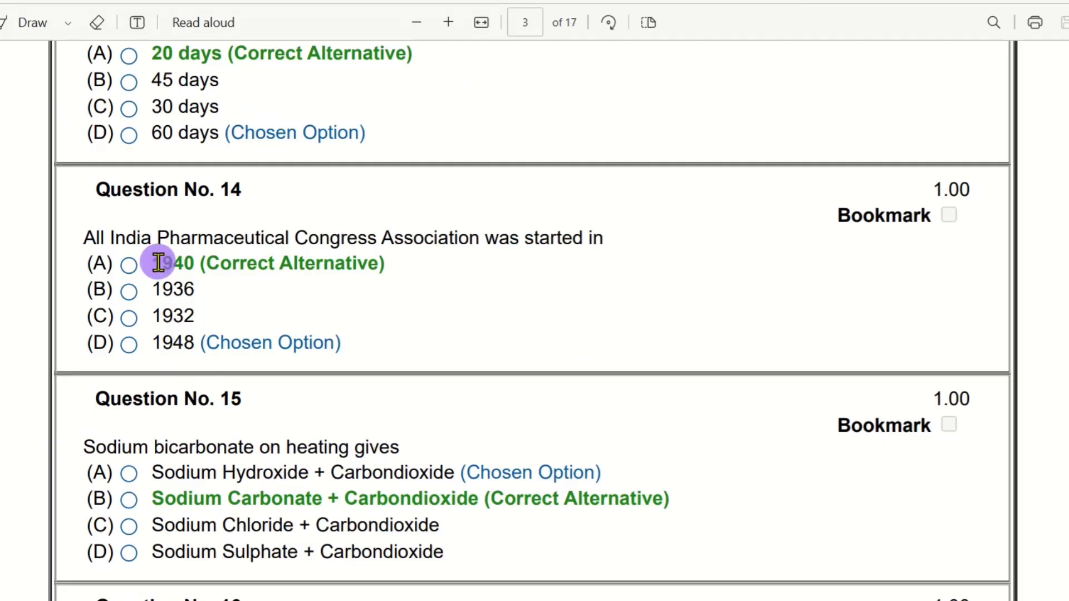
Step: Compare the 1940 answer with the highlighted 1939 founding year, then return to the PDF
left_click_drag(154, 264, 194, 264)
left_click(196, 262)
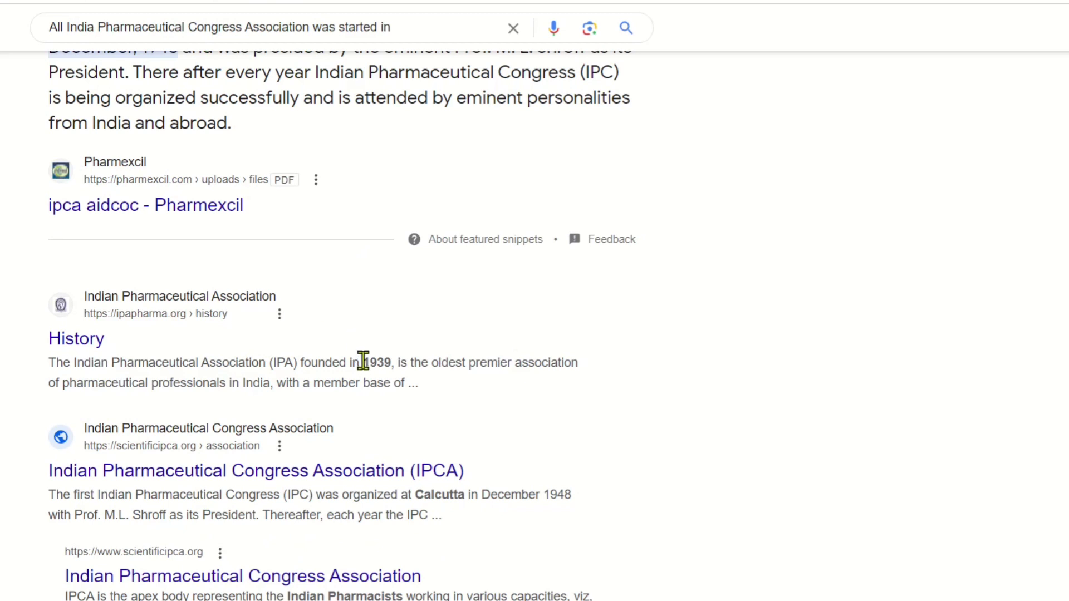
left_click_drag(365, 363, 381, 362)
left_click(386, 363)
key("alt+Tab")
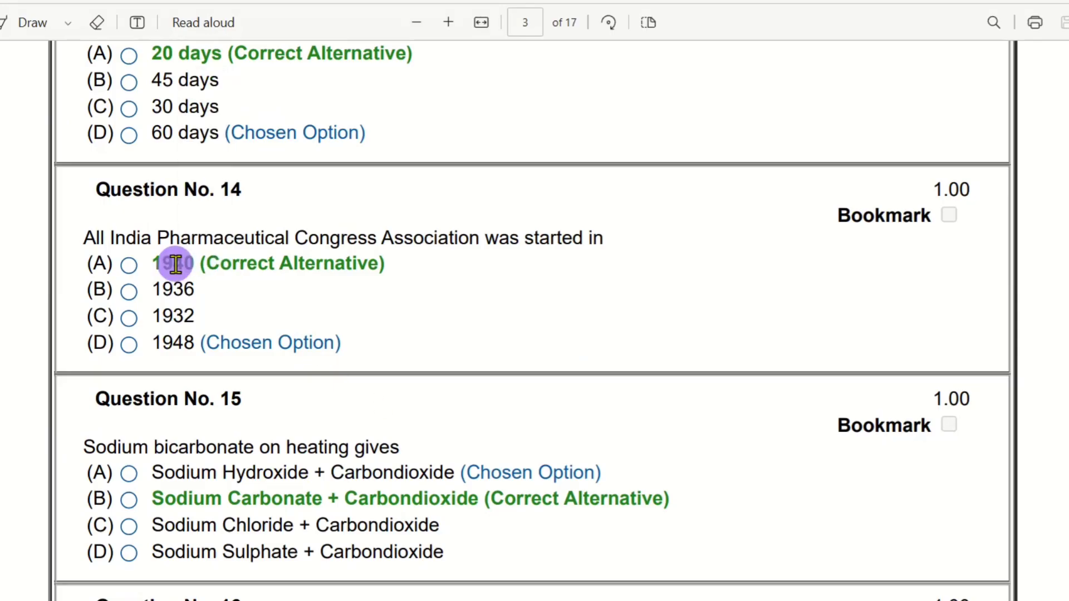
double_click(175, 265)
left_click(230, 308)
key("alt+Tab")
double_click(369, 363)
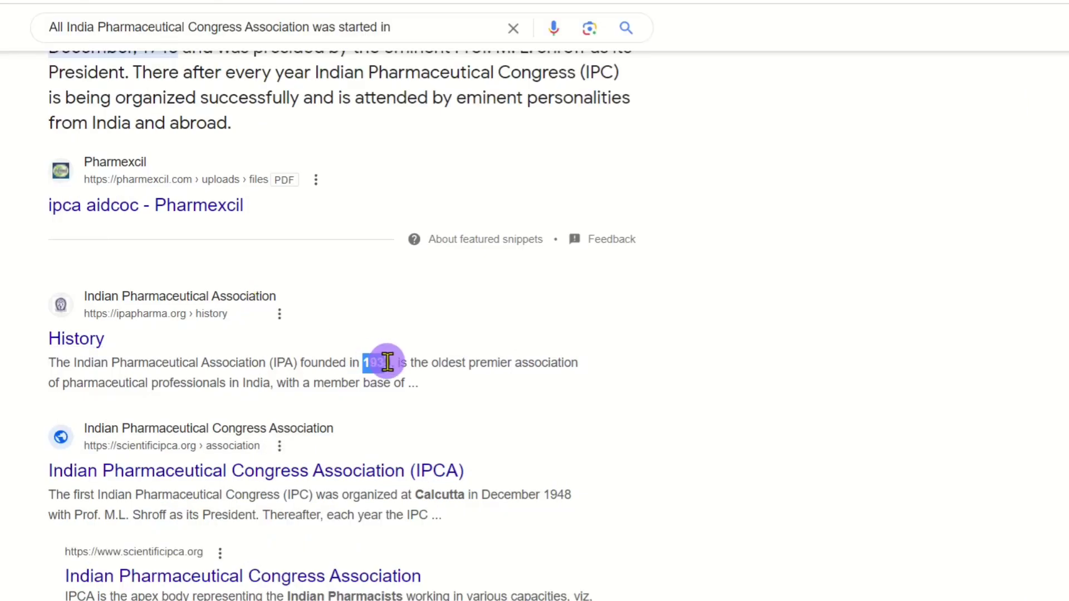
mouse_move(372, 363)
left_mouse_down()
mouse_move(219, 356)
mouse_move(149, 325)
left_mouse_up()
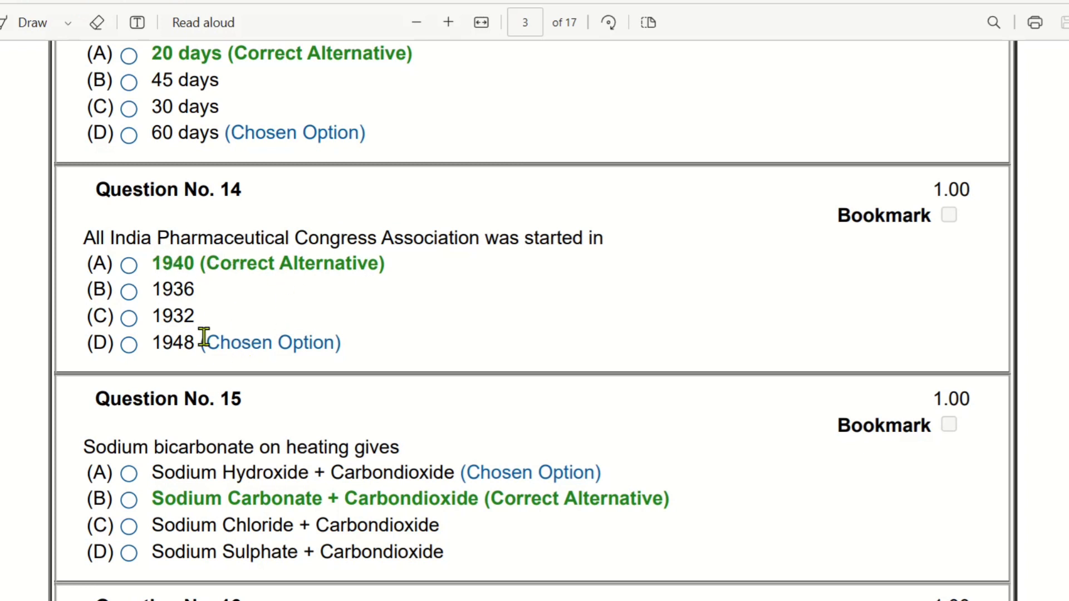
Step: Select and point out Question 14's chosen answer, 1948
double_click(176, 343)
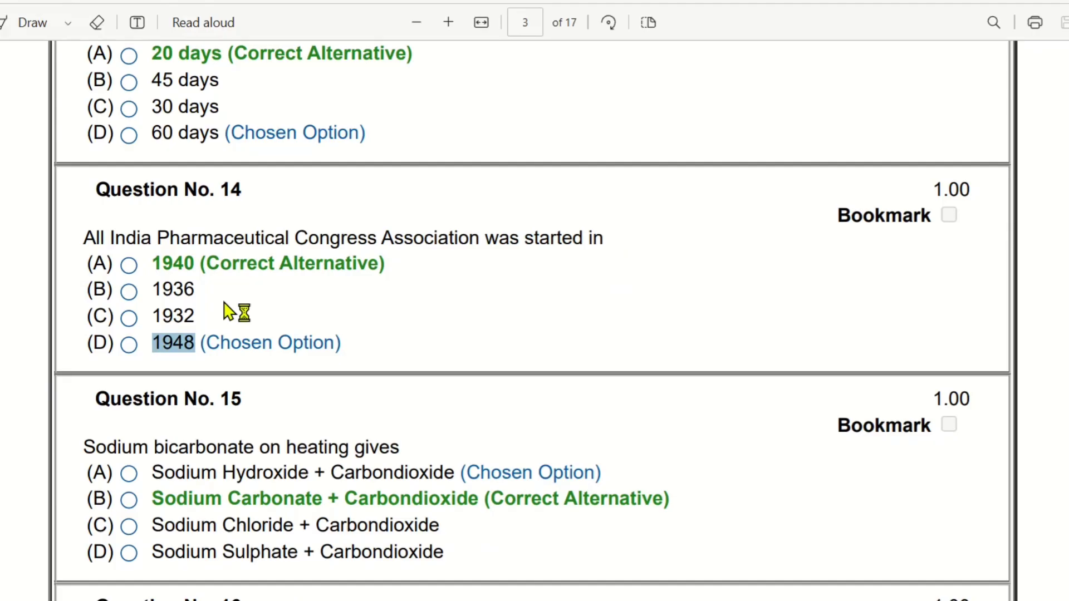
left_click(279, 312)
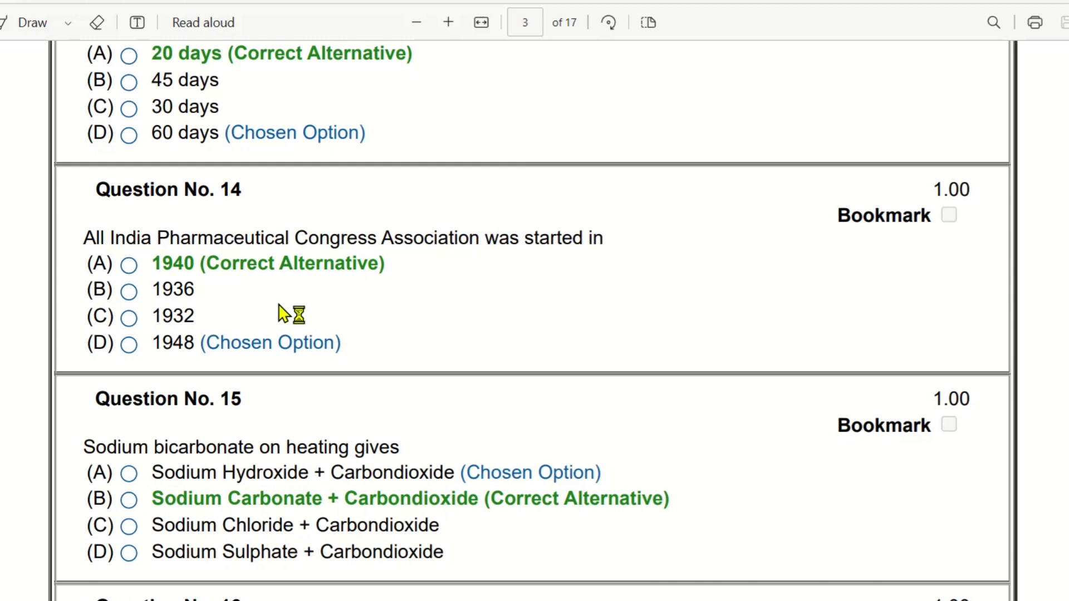
left_click(181, 343)
Step: Select the correct answer 1940 and the words 'was started' in the question
left_click(175, 266)
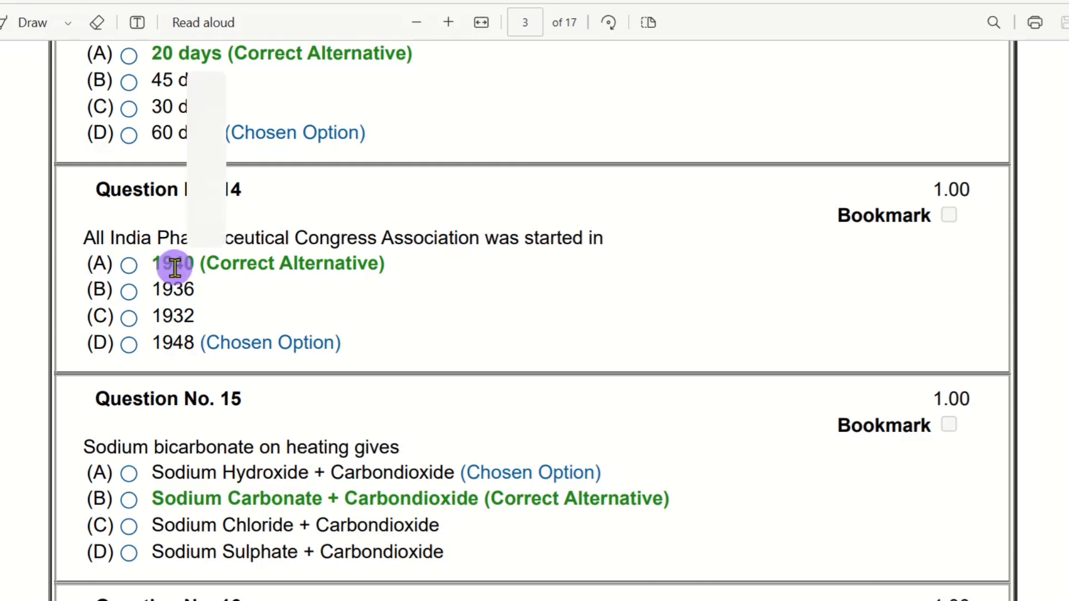
double_click(175, 266)
left_click(490, 235)
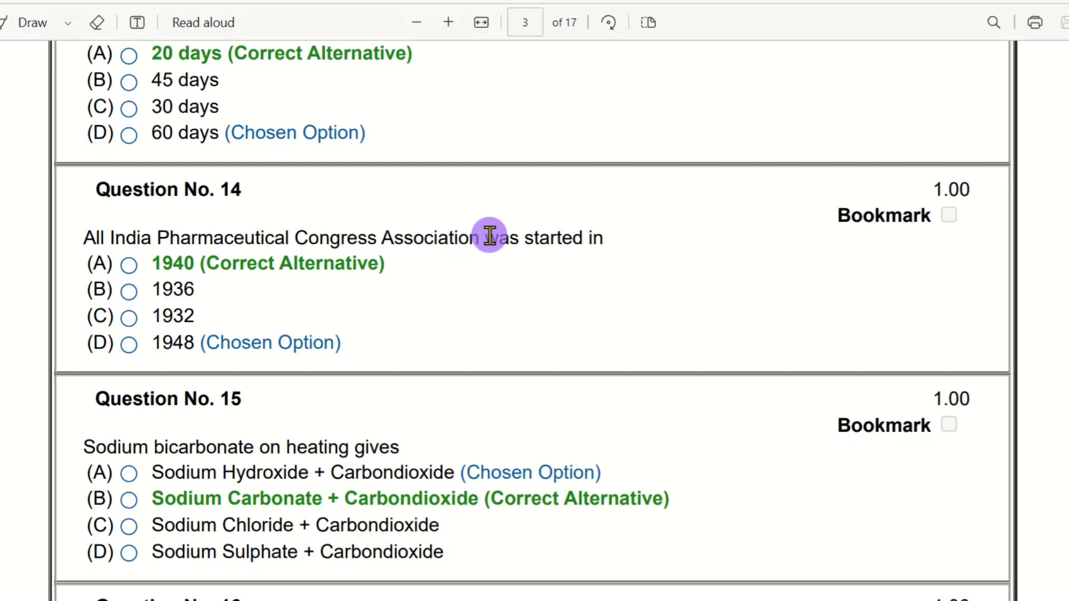
left_click_drag(490, 236, 595, 234)
left_click(418, 303)
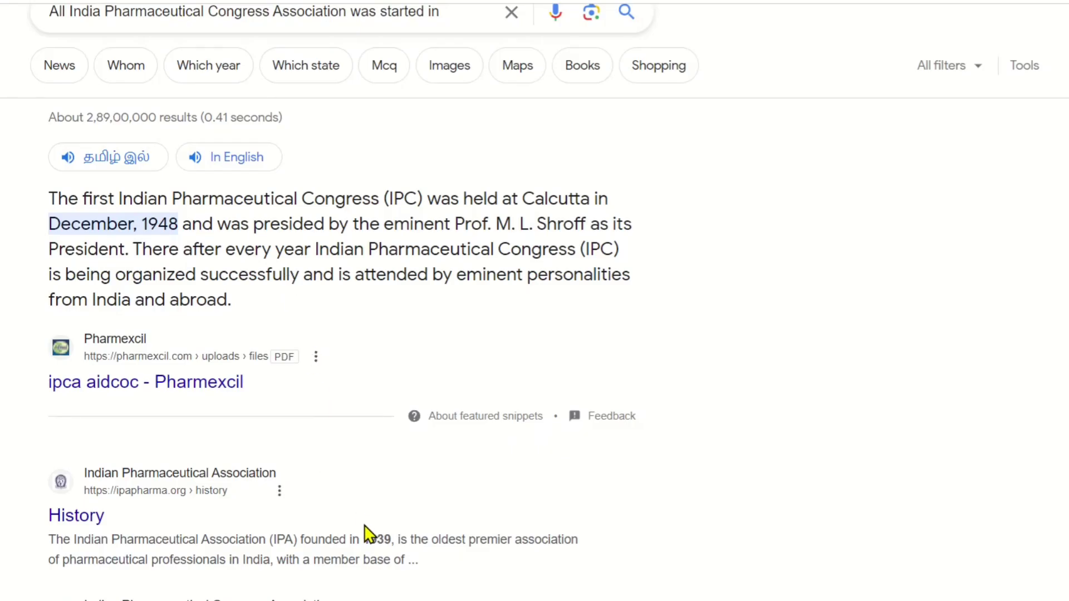
Step: Point out the 1939 founding date in the Indian Pharmaceutical Association result
left_click(368, 532)
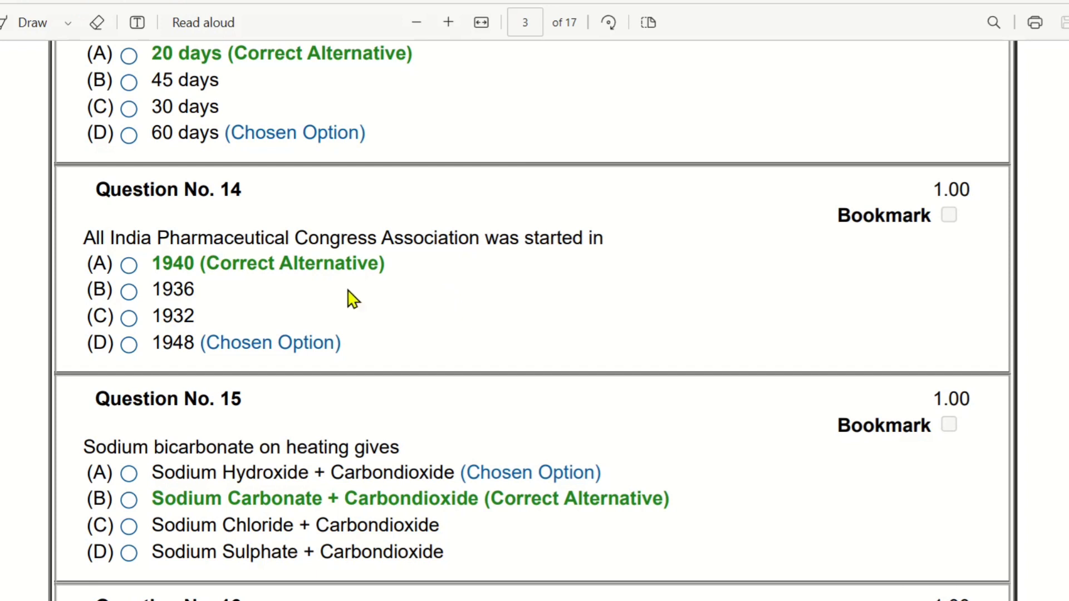
left_click_drag(87, 239, 484, 237)
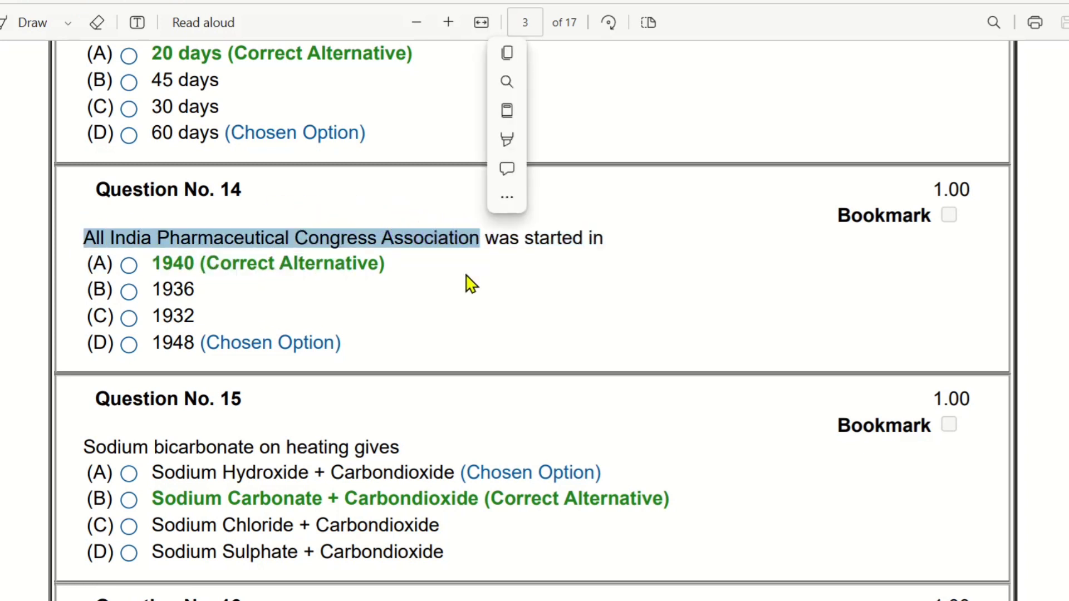
left_click(461, 288)
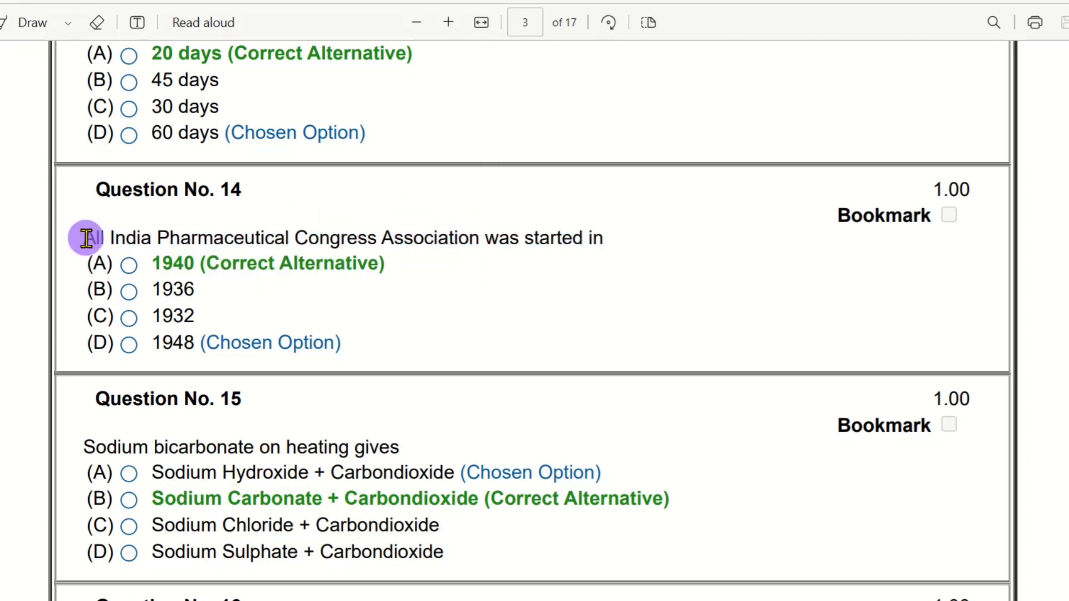
left_click_drag(84, 239, 618, 244)
left_click(642, 251)
left_click_drag(95, 189, 244, 189)
left_click(248, 189)
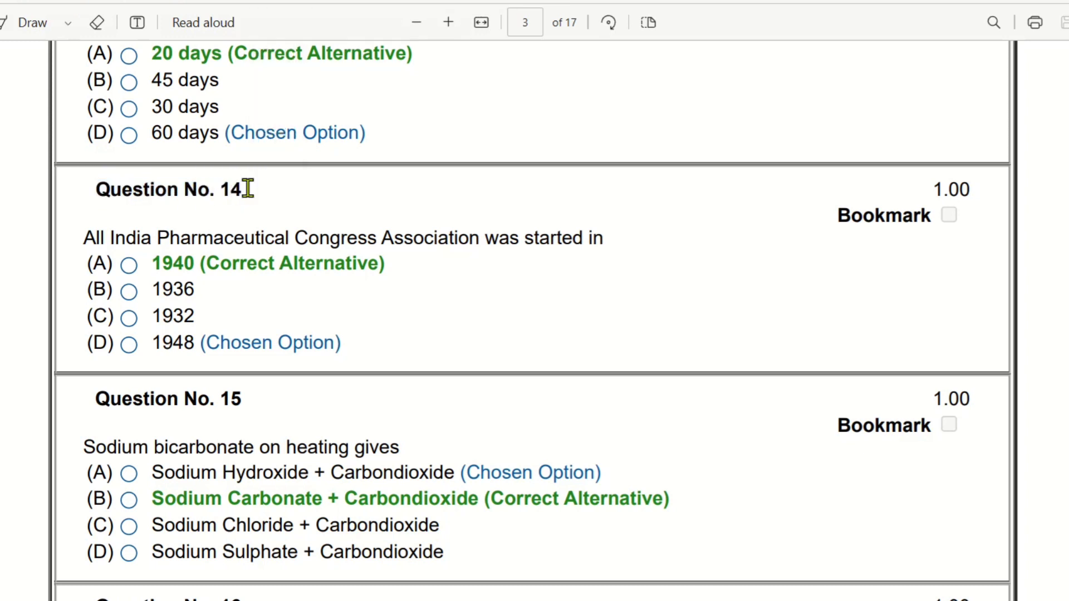